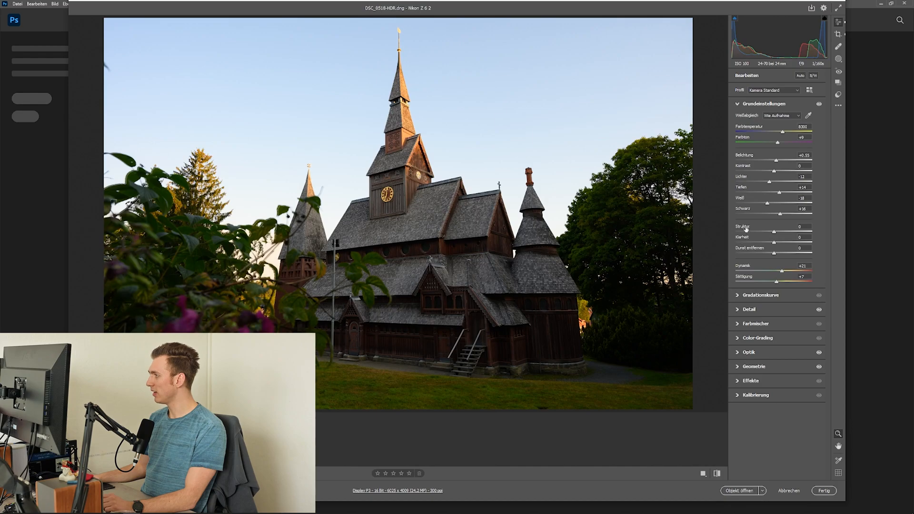
Review the church photo's Detail and Geometrie settings and open the Kalibrierung settings
left_click(740, 310)
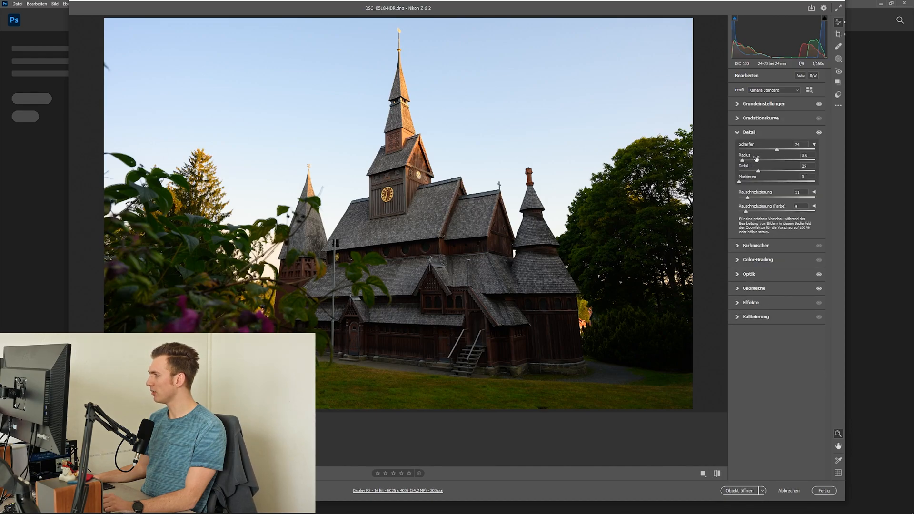
left_click(741, 289)
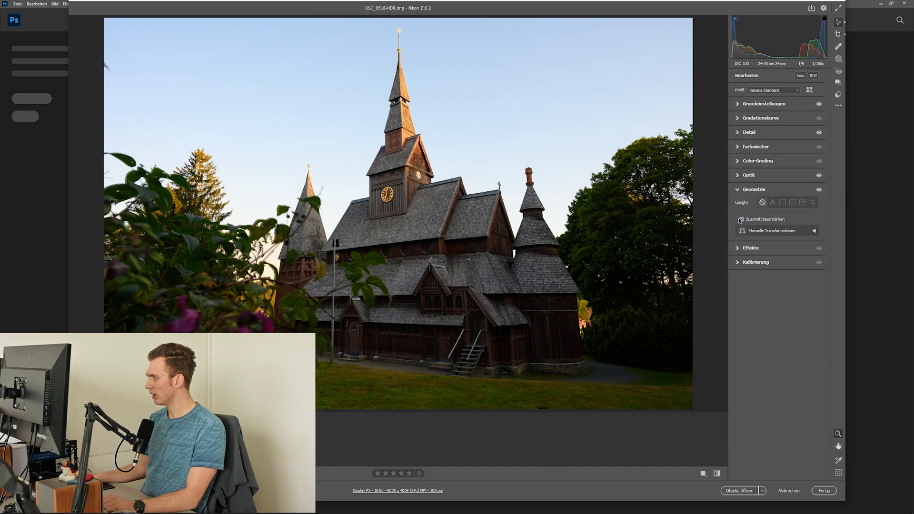
left_click(741, 192)
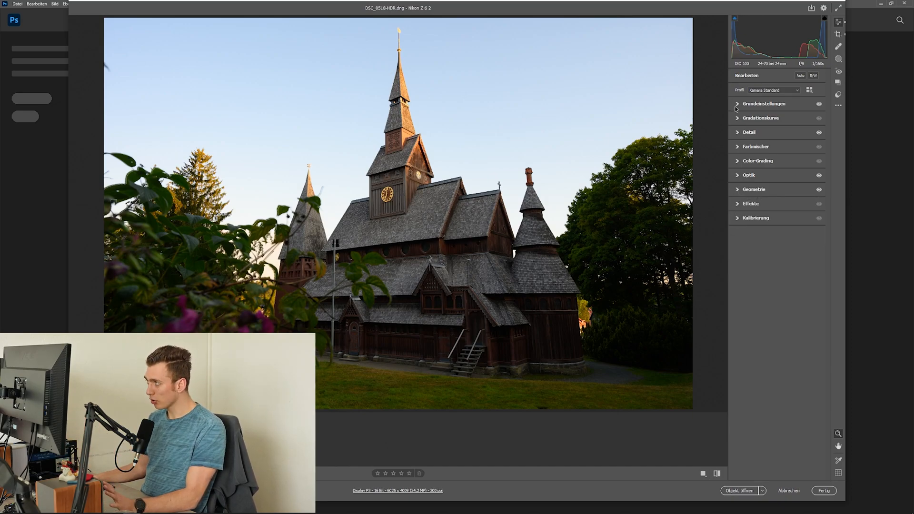
left_click(737, 219)
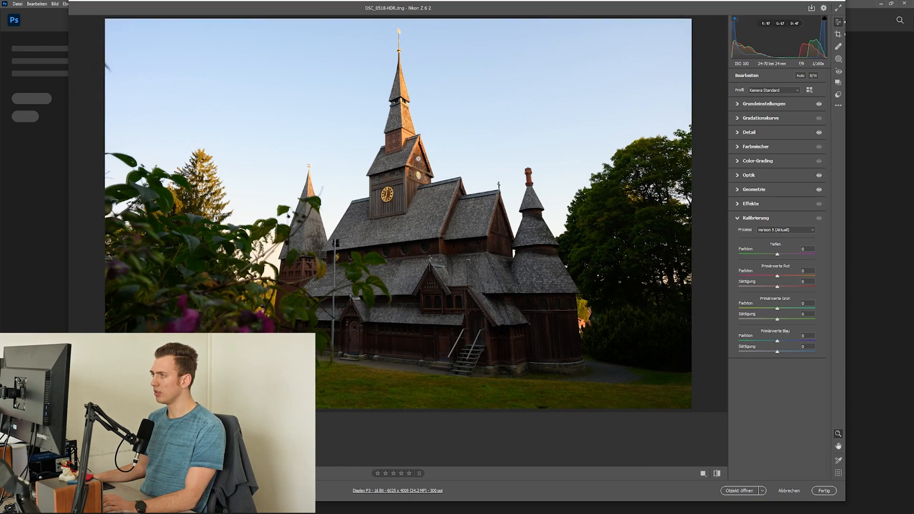
Examine the sunlit wooden gable and the roof shingles of the church tower up close
mouse_move(385, 155)
left_mouse_down()
mouse_move(600, 162)
mouse_move(575, 194)
mouse_move(418, 272)
left_mouse_up()
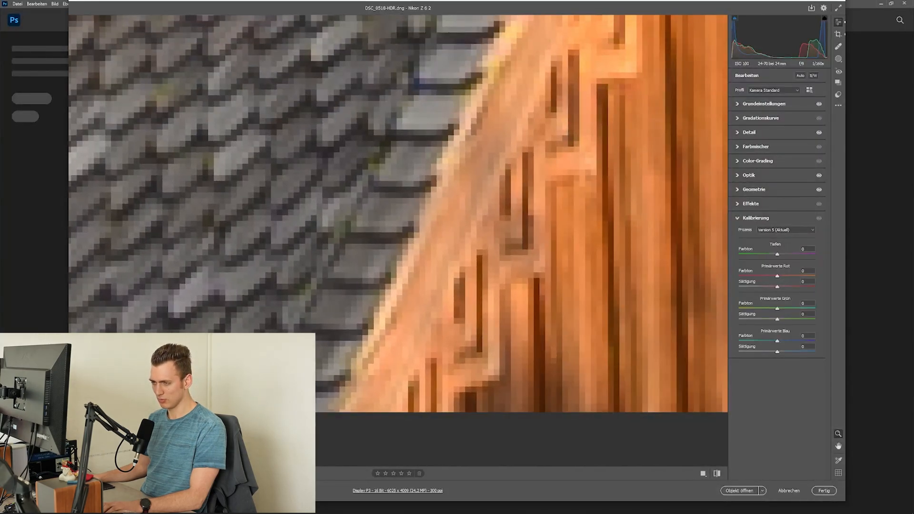
key("ctrl+minus")
key("ctrl+minus")
key("ctrl+minus")
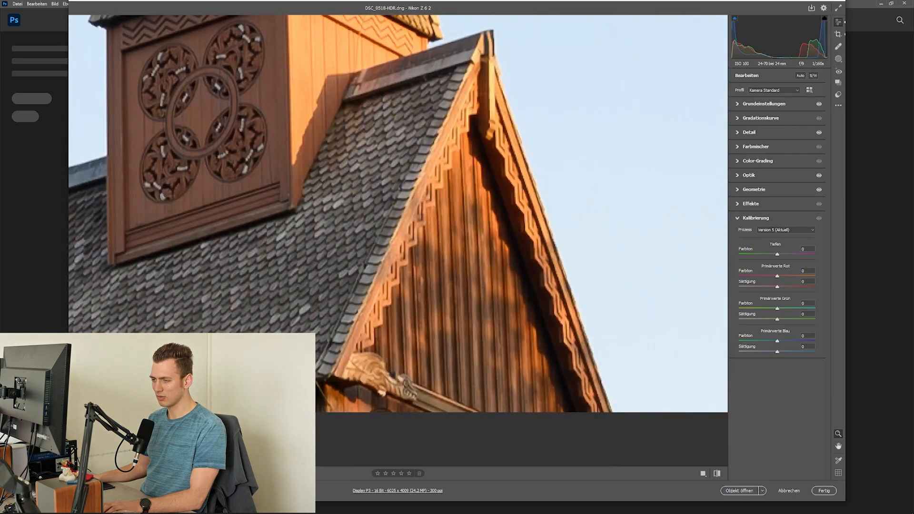
key("ctrl+minus")
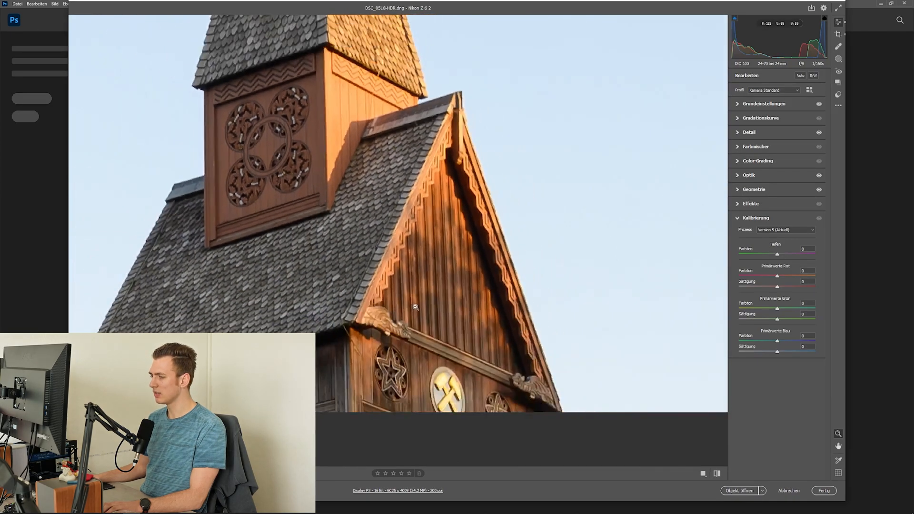
right_click(328, 218)
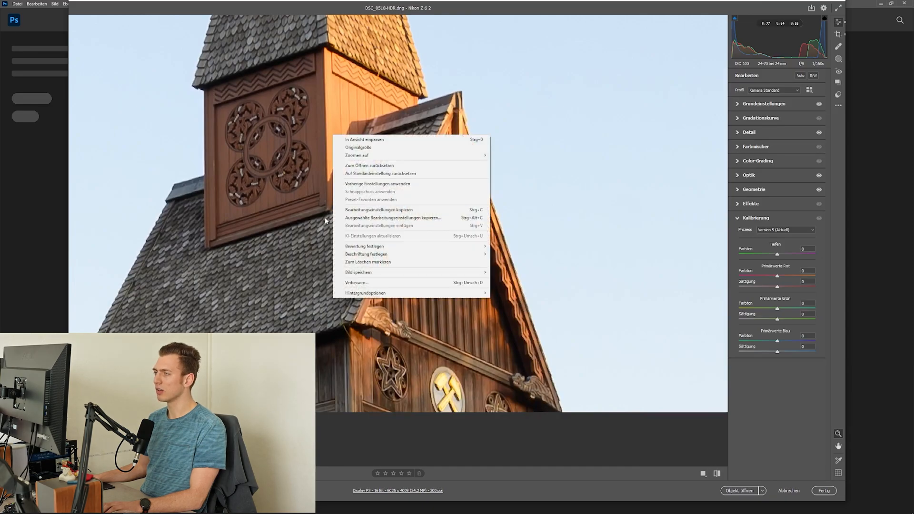
left_click(588, 299)
left_click(425, 168)
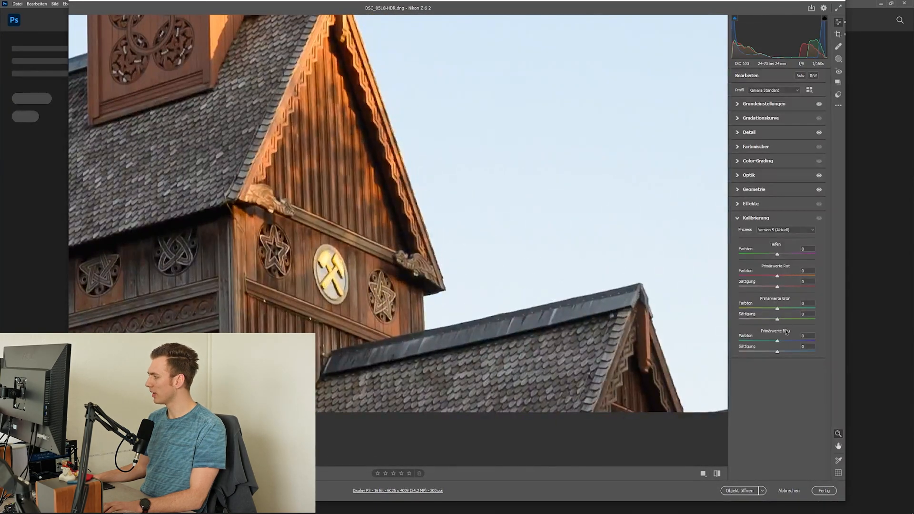
Raise the saturation (Sättigung) of the blue primary to +47, checking the effect on the lawn and the whole photo
left_click_drag(784, 353, 794, 352)
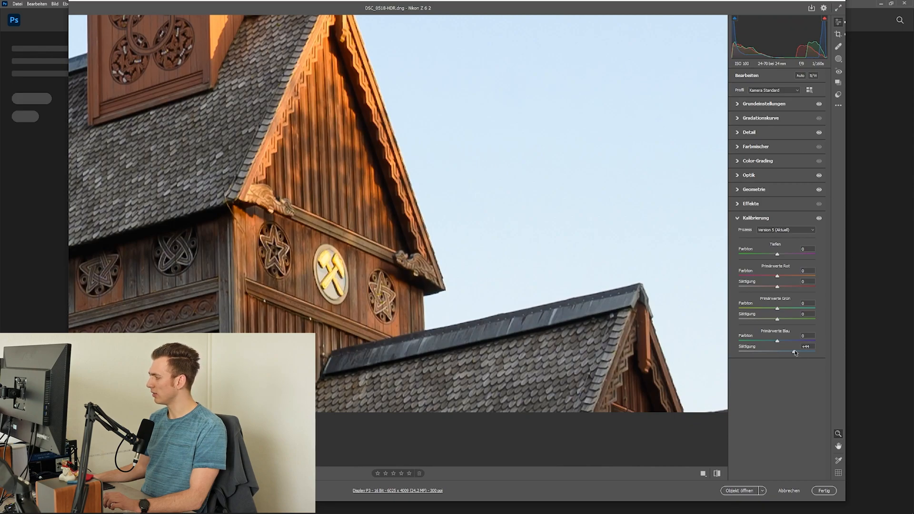
left_click_drag(794, 353, 794, 353)
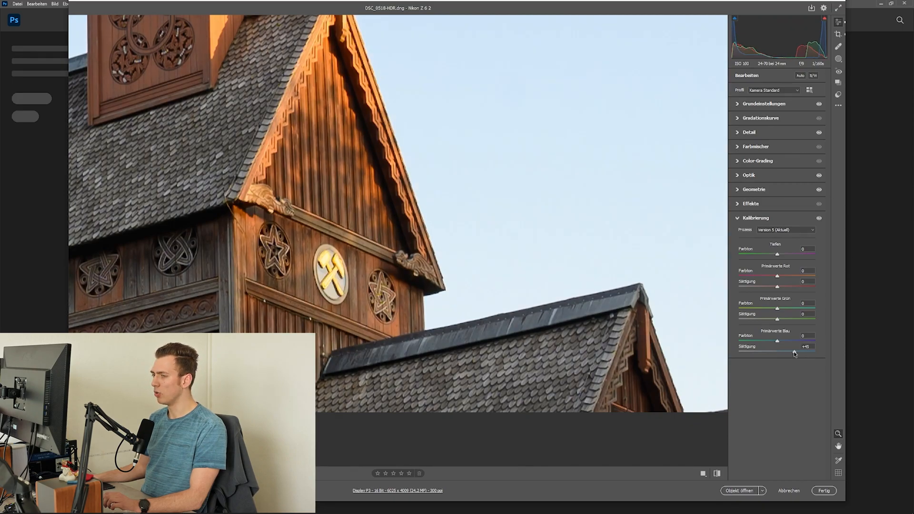
left_click(298, 309)
left_click(418, 401)
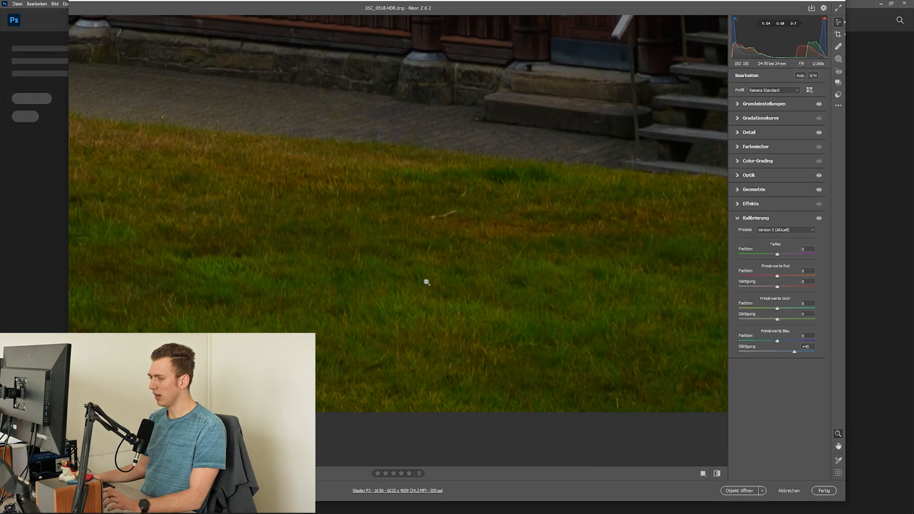
left_click(541, 405)
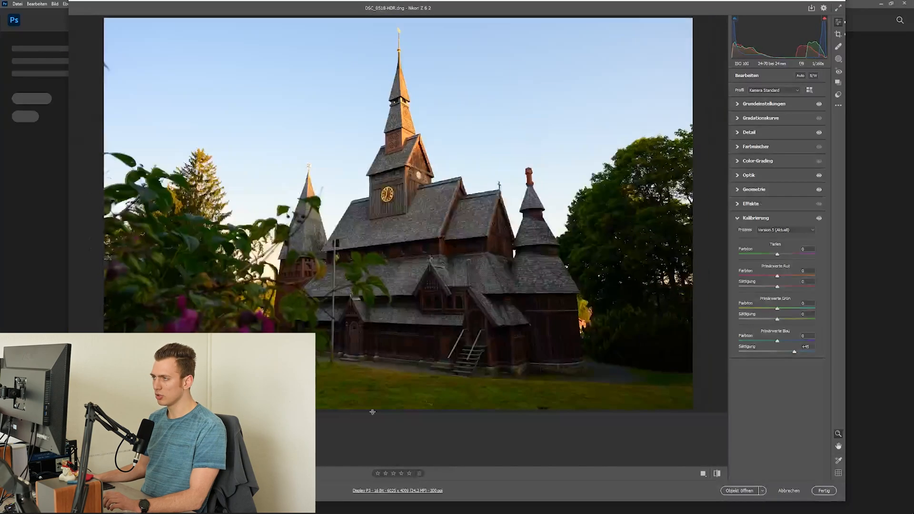
left_click_drag(794, 352, 795, 352)
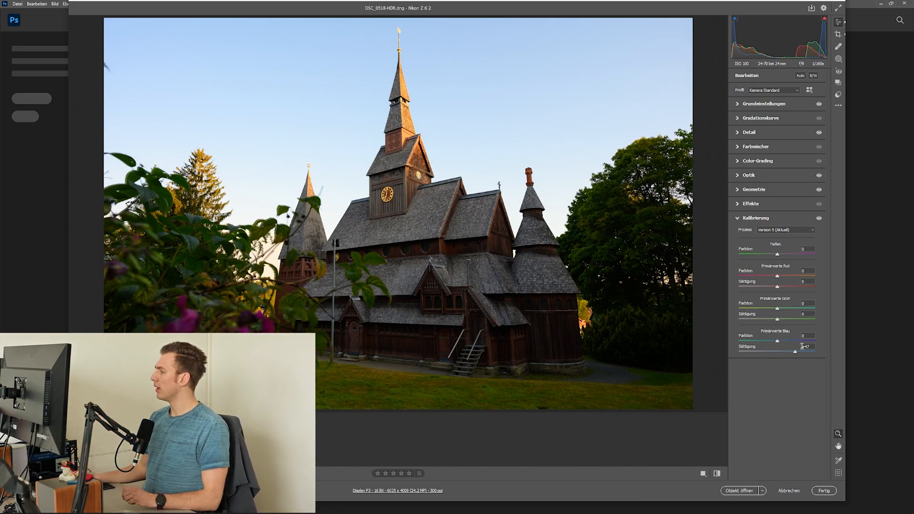
Try a vibrance (Dynamik) of +57 on a close-up of the tower gable and reset it to 0
left_click(759, 104)
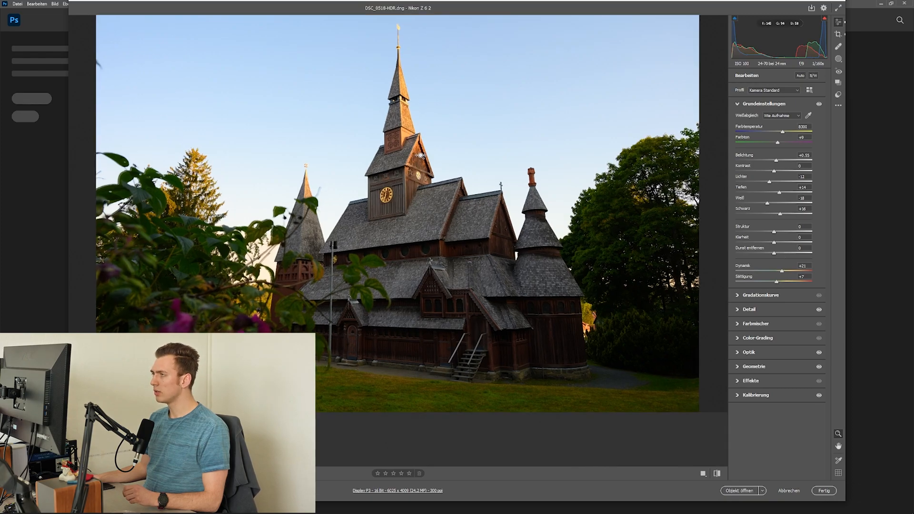
left_click_drag(418, 157, 531, 155)
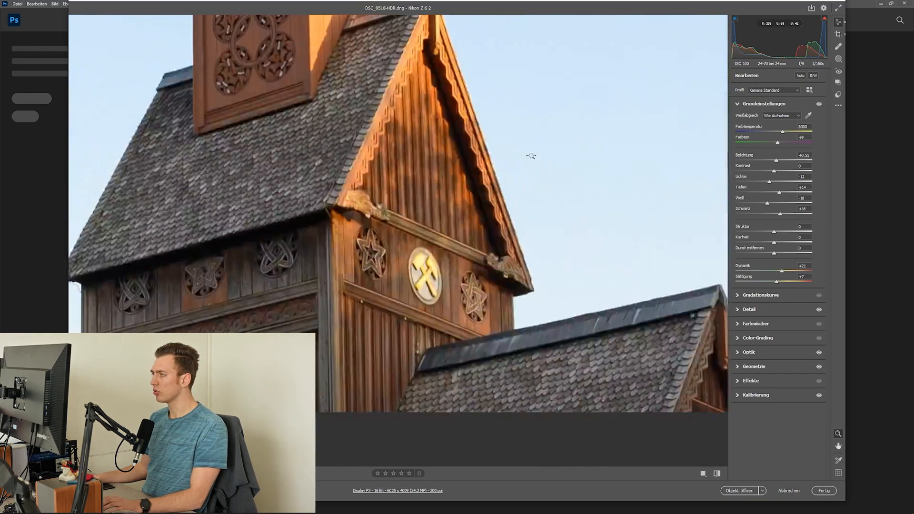
double_click(782, 272)
left_click(782, 273)
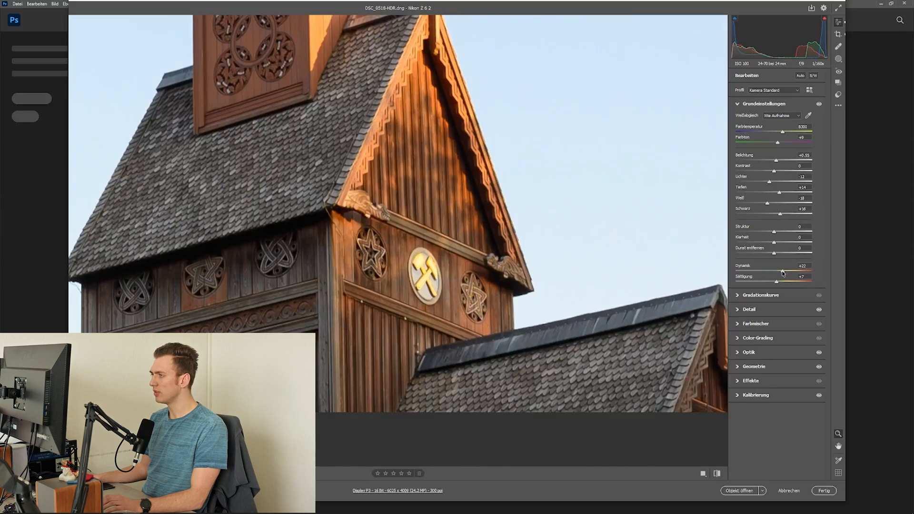
double_click(783, 273)
left_click(794, 270)
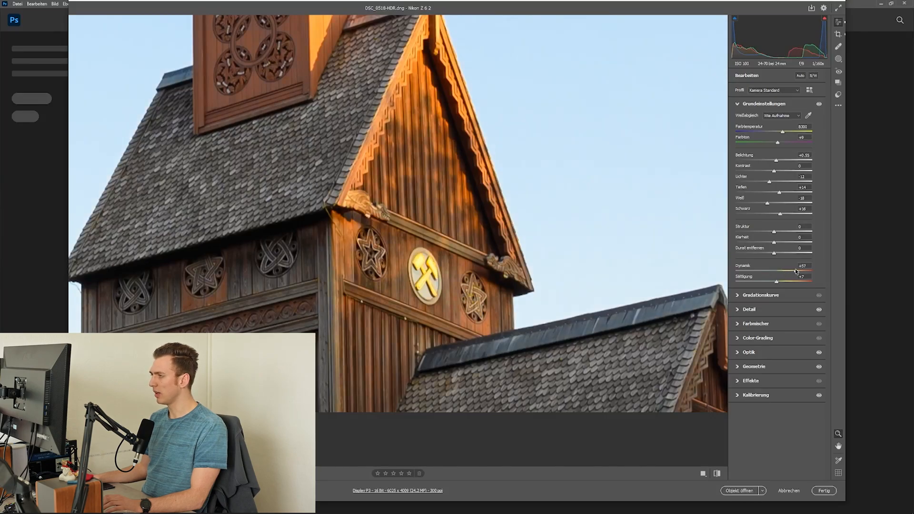
left_click(794, 270)
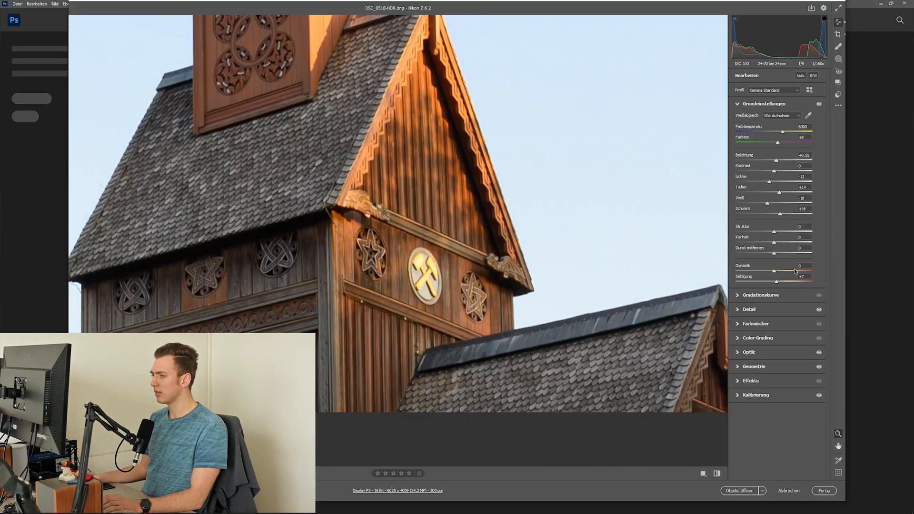
left_click(794, 271)
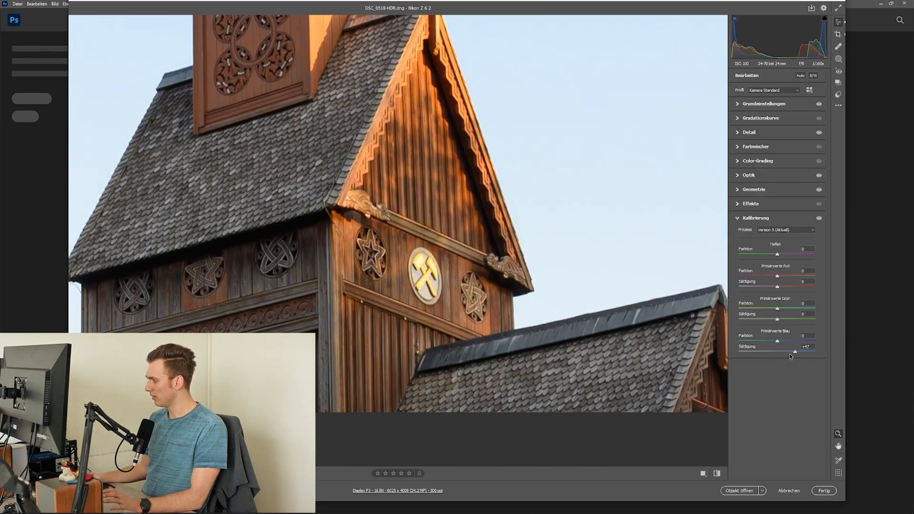
Set the vibrance (Dynamik) to +21 and the blue primary's saturation to +50
left_click_drag(795, 353, 796, 354)
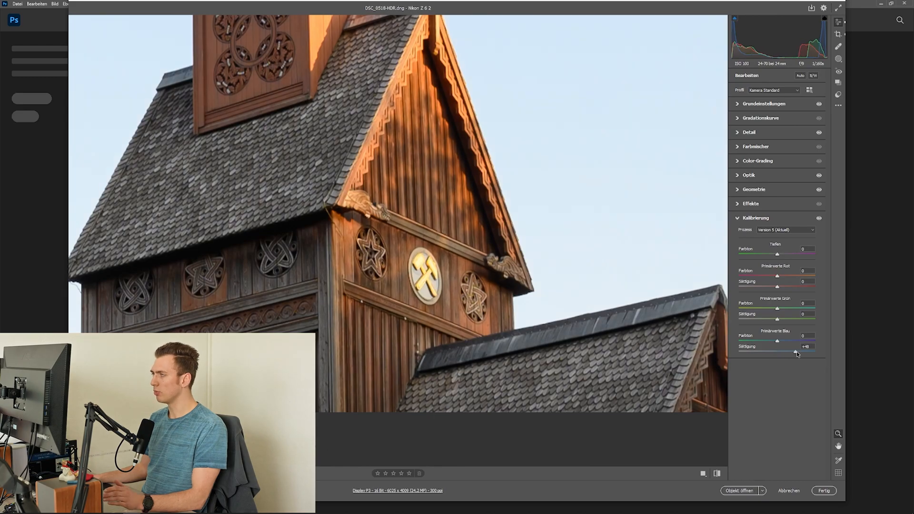
left_click(739, 106)
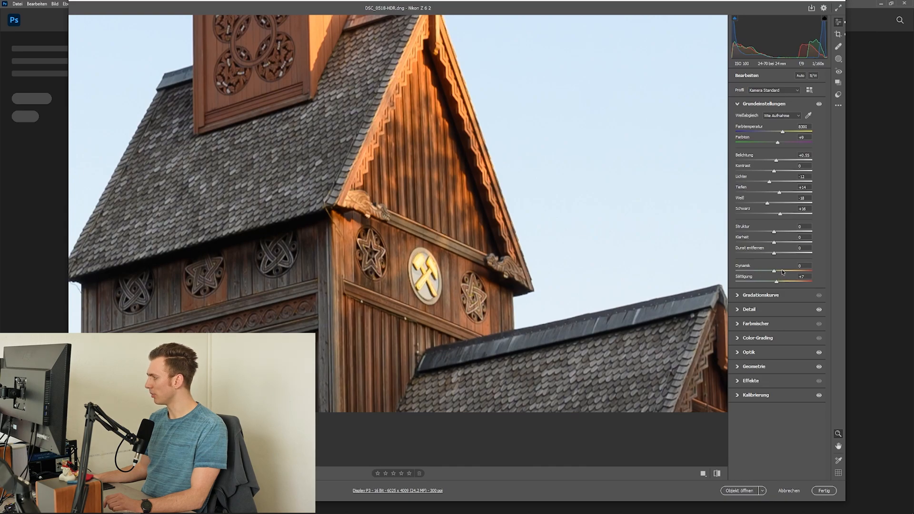
left_click_drag(775, 272, 787, 273)
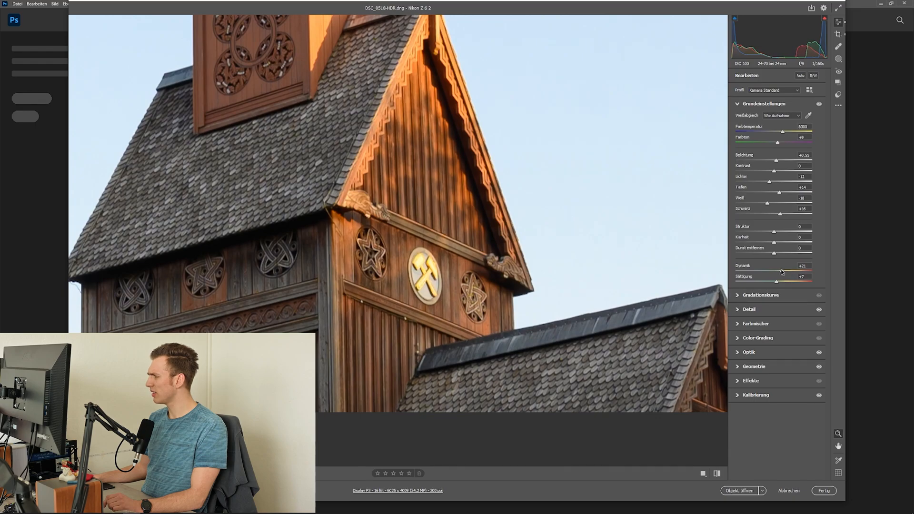
left_click(738, 395)
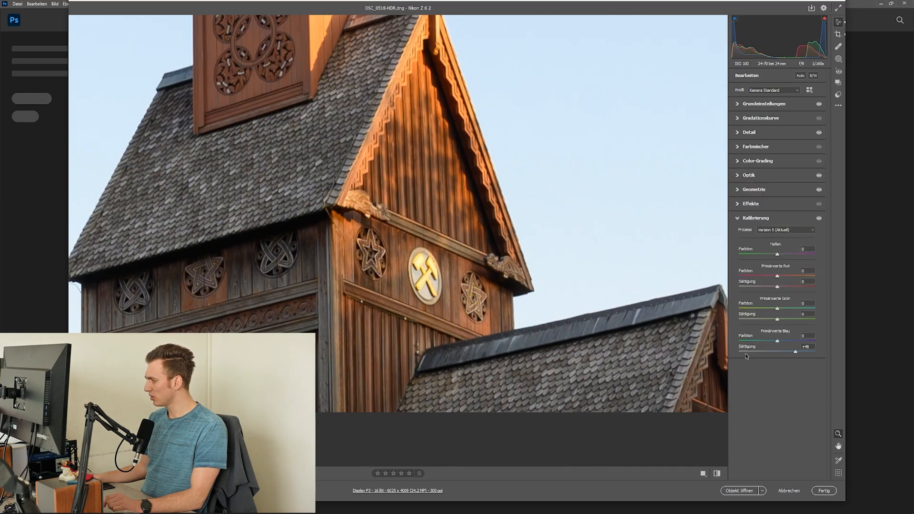
left_click_drag(794, 355, 796, 354)
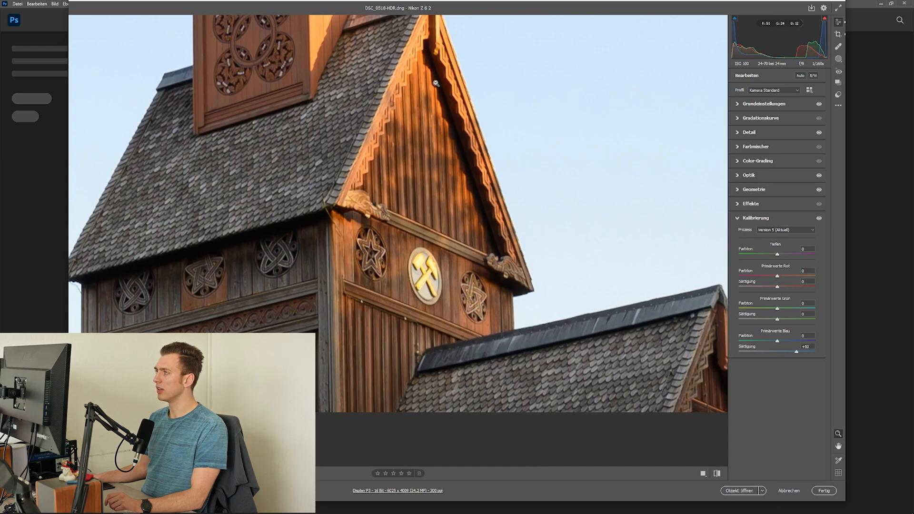
Switch to the photo DSC_3718-HDR.dng and set its exposure (Belichtung) to +1.30
left_click(224, 267)
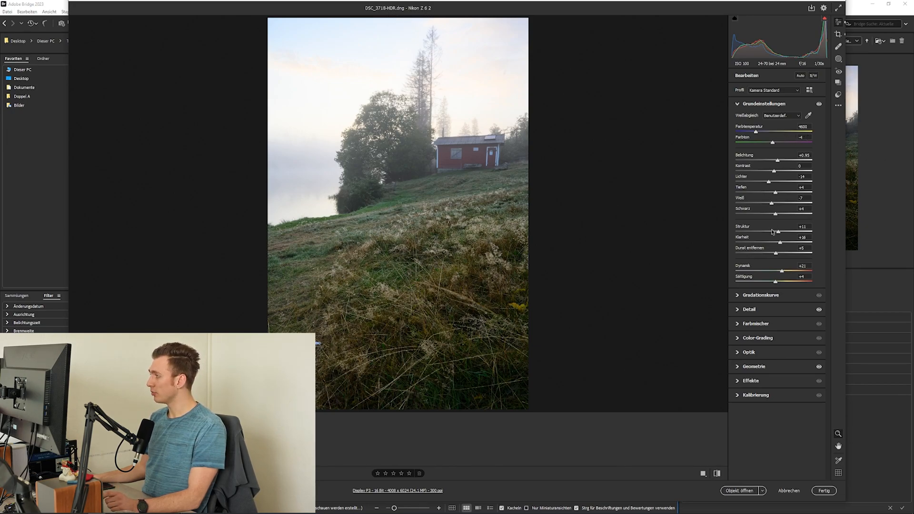
left_click_drag(779, 161, 780, 162)
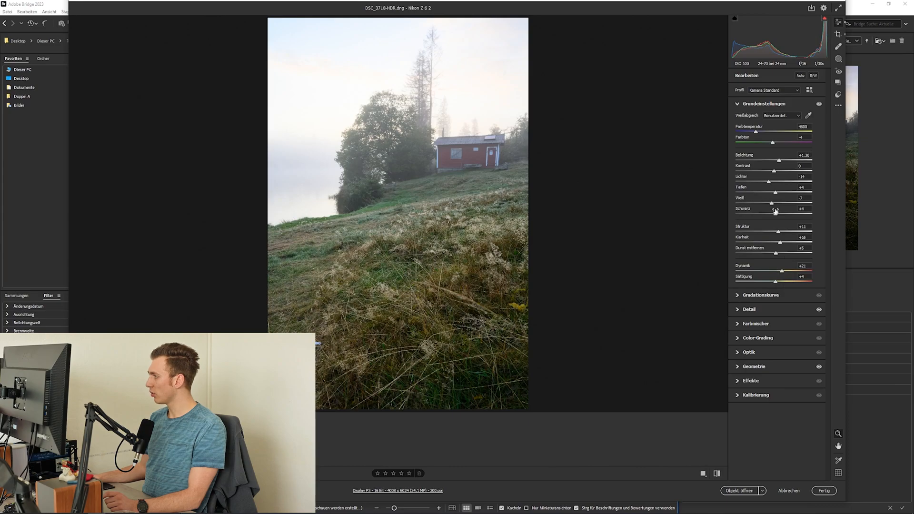
Check the Detail and Geometrie settings of the cabin photo and open its Kalibrierung settings
left_click(737, 310)
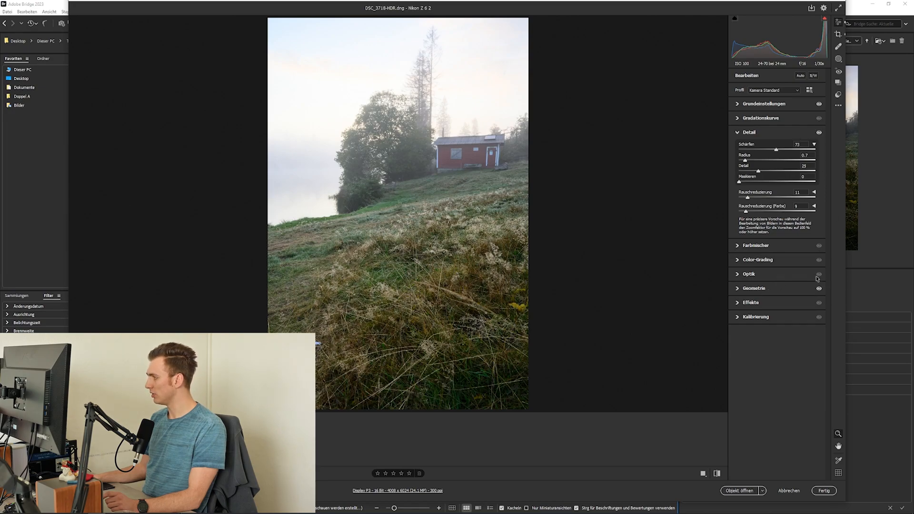
left_click(740, 289)
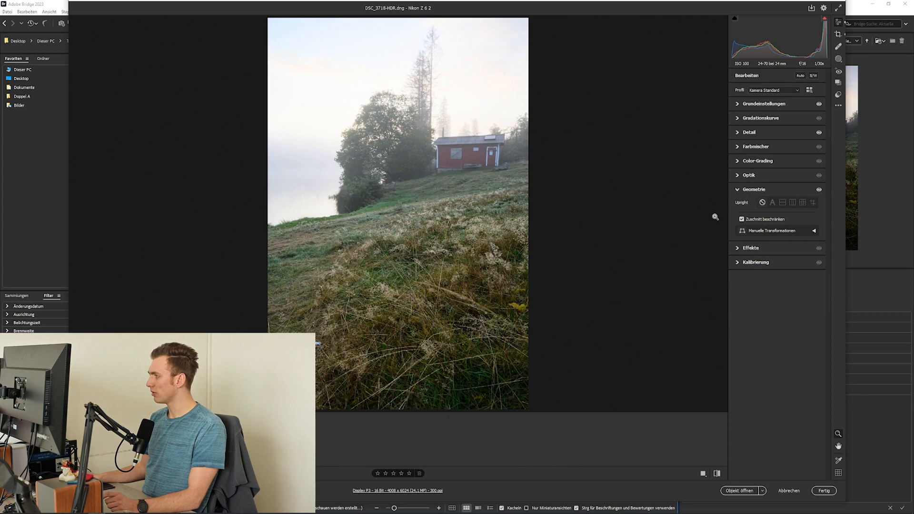
left_click(741, 220)
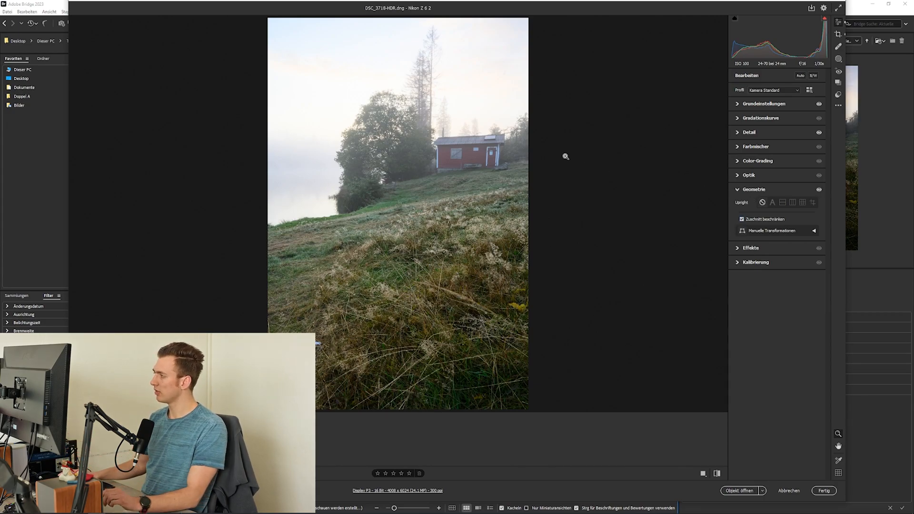
left_click(736, 264)
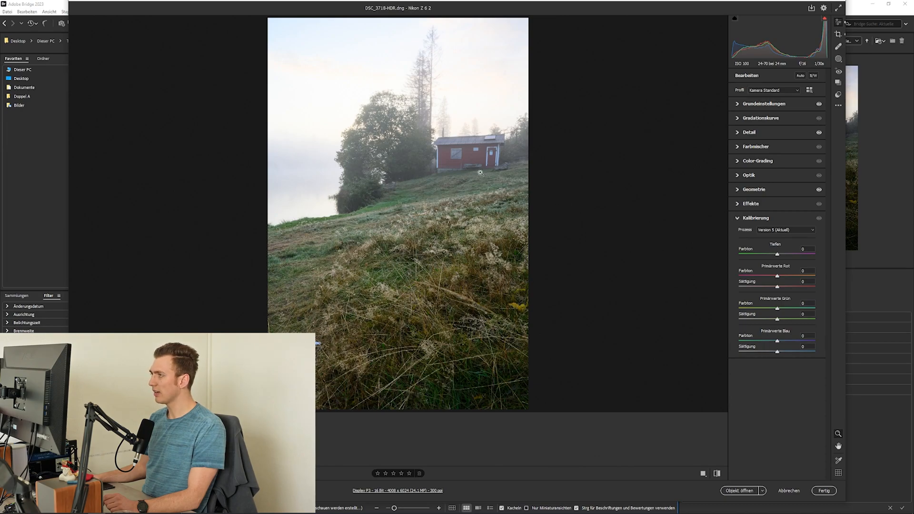
Try a blue primary saturation of +58 on the cabin photo and reset it to 0
left_click_drag(797, 354, 800, 353)
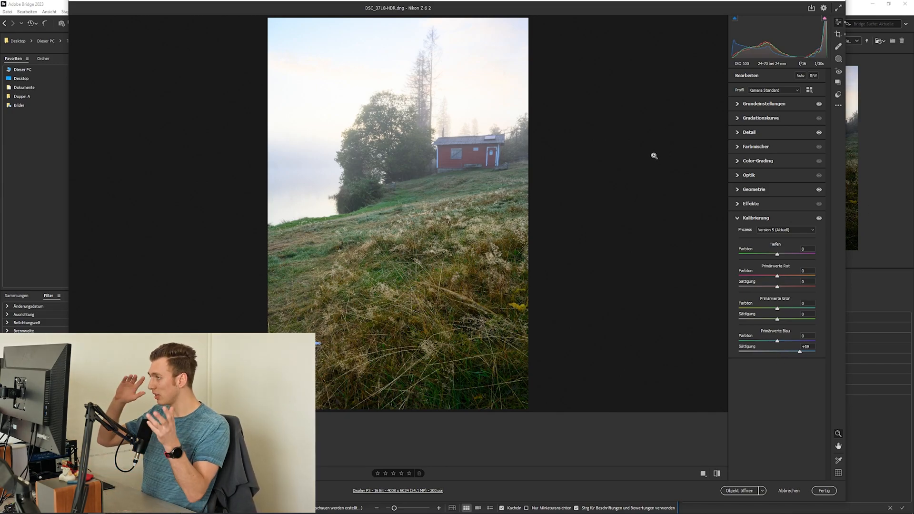
double_click(799, 352)
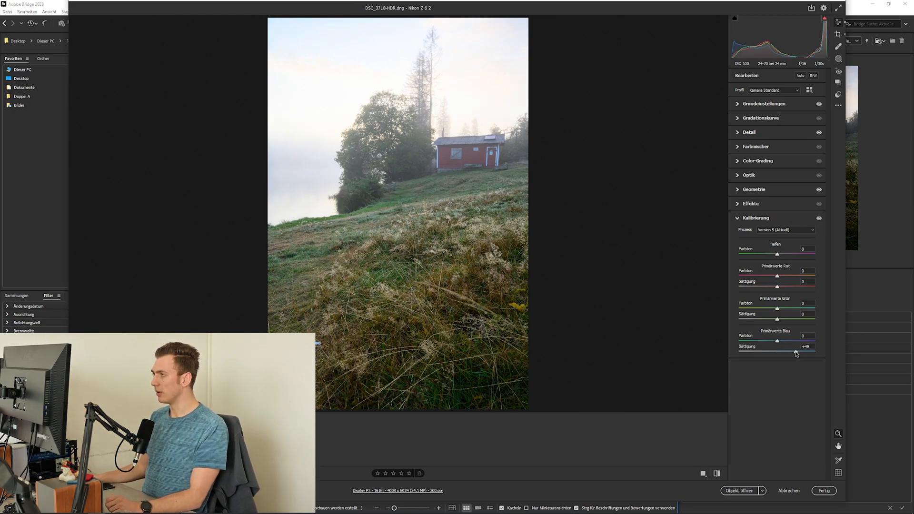
double_click(795, 351)
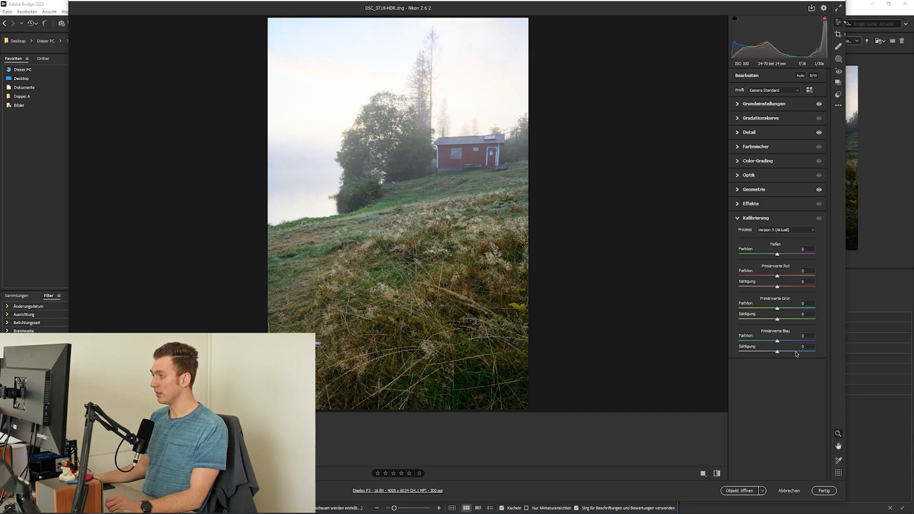
Zoom in on the red cabin, try a blue primary saturation of +45 and reset it to 0
left_click_drag(435, 154, 496, 155)
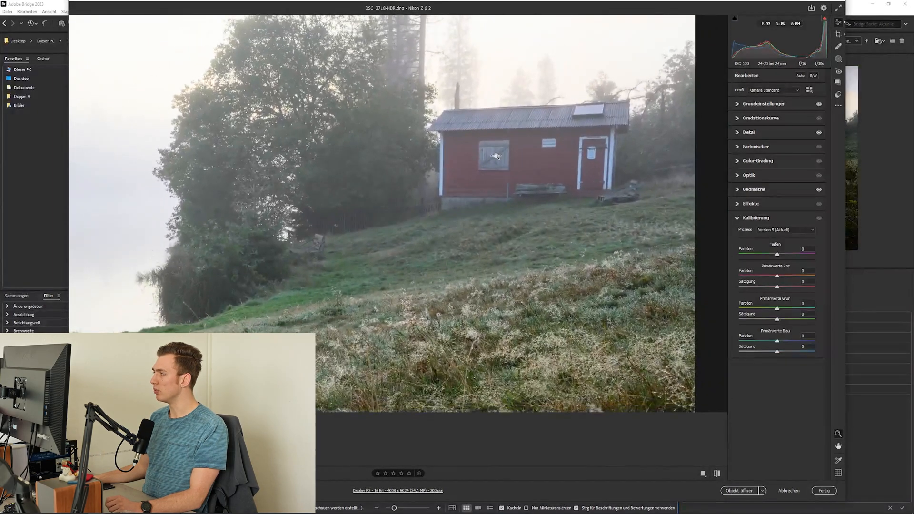
left_click(794, 351)
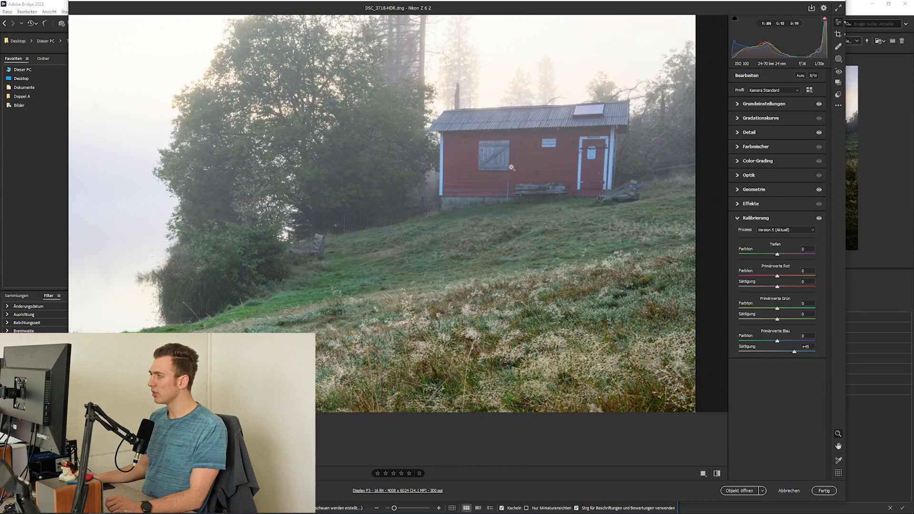
double_click(793, 352)
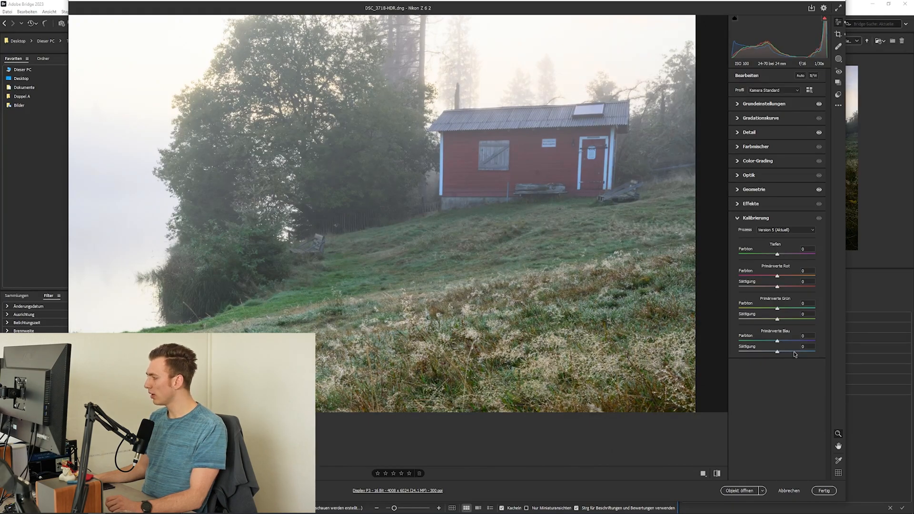
Show the whole cabin photo again and set the blue primary's saturation (Sättigung) to +48
left_click(531, 237)
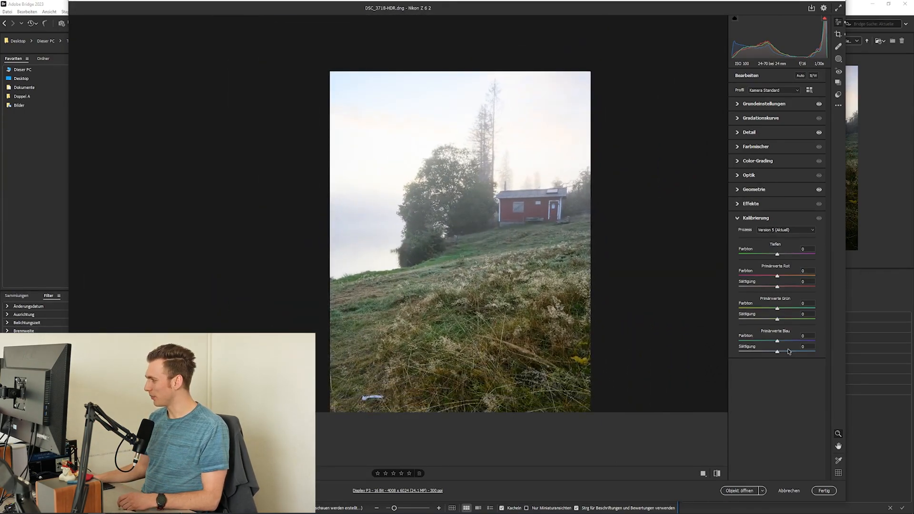
left_click(510, 206)
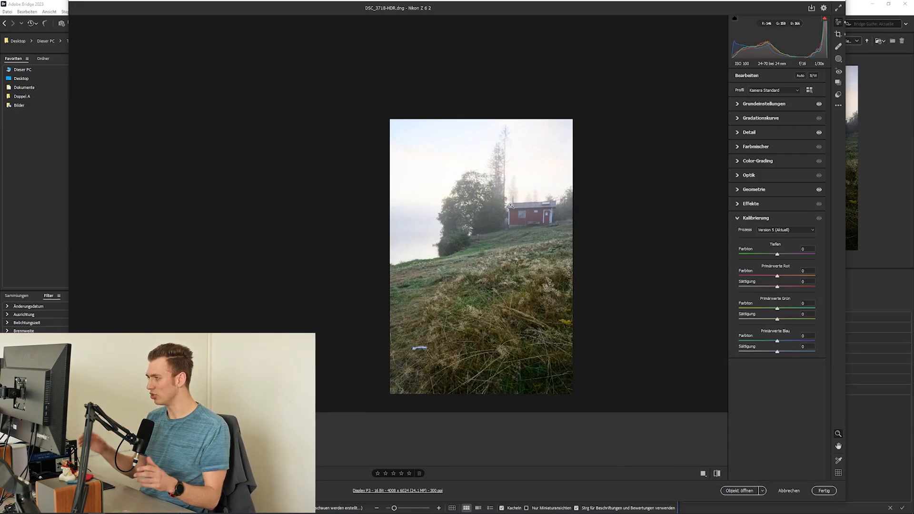
left_click_drag(777, 352, 795, 351)
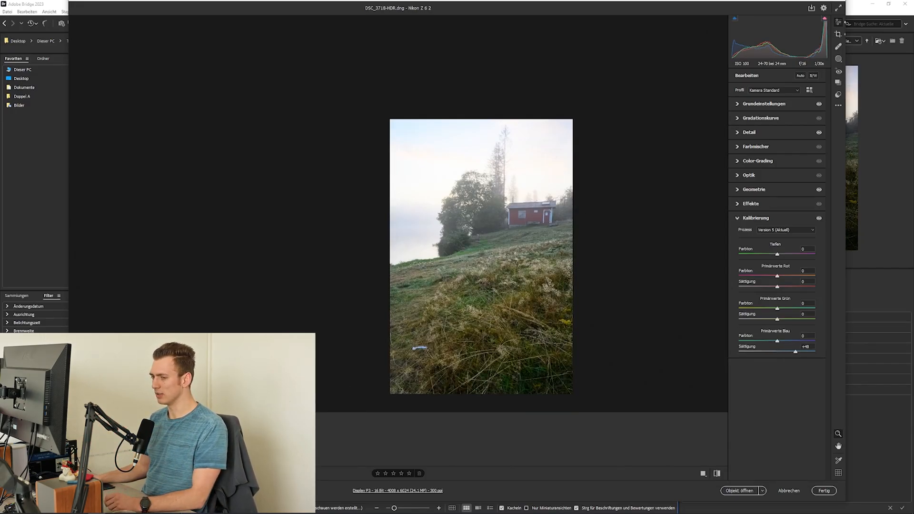
left_click(419, 206)
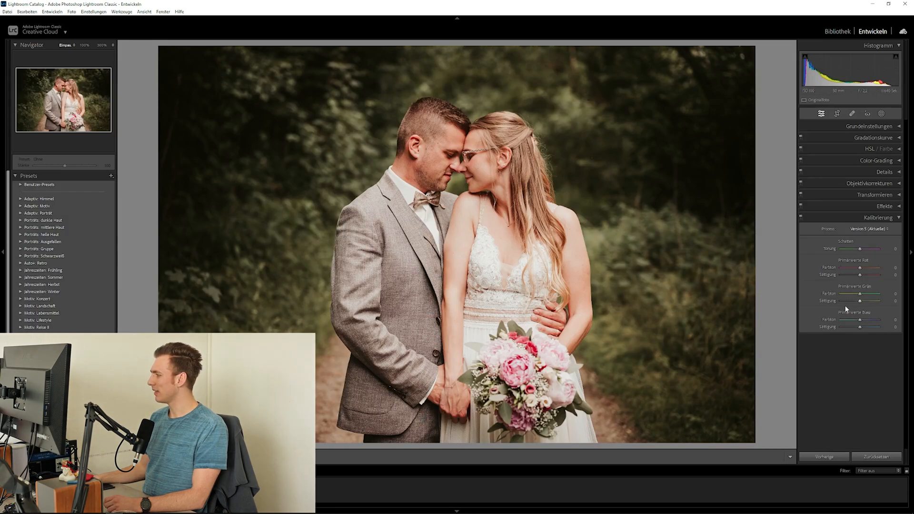
In Lightroom Classic, check the Grundeinstellungen, Gradationskurve, HSL and Color-Grading settings of the wedding couple photo
left_click(891, 128)
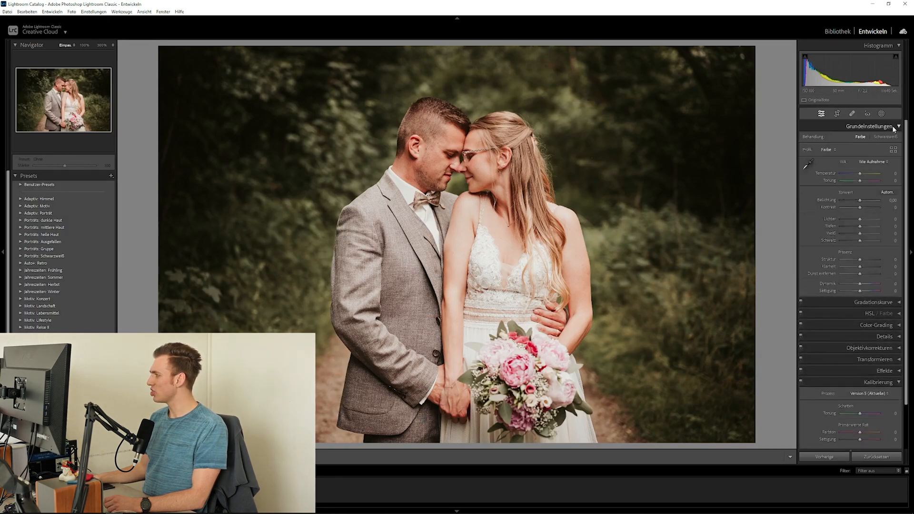
left_click(891, 127)
left_click(897, 138)
left_click(897, 139)
left_click(898, 149)
left_click(899, 149)
left_click(899, 161)
left_click(899, 160)
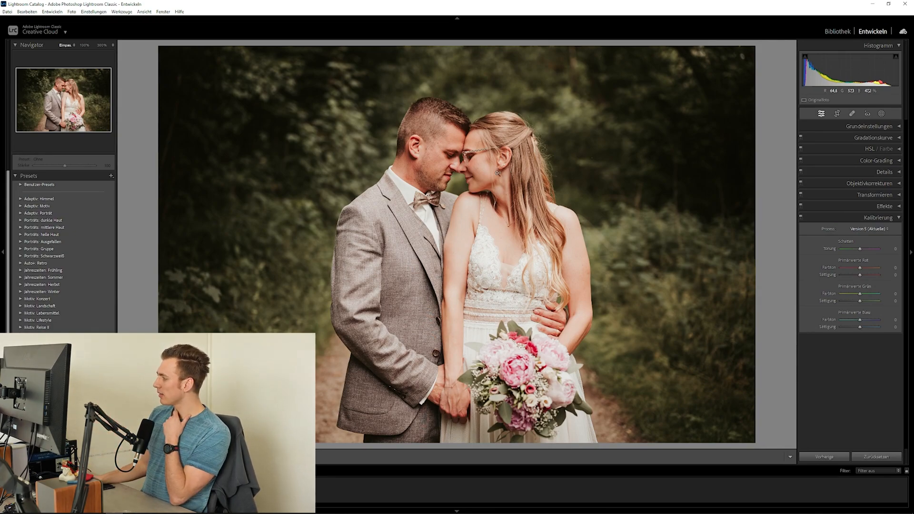
Try blue primary saturations of +53 and +47 on the wedding couple photo and reset the value to 0
left_click(870, 327)
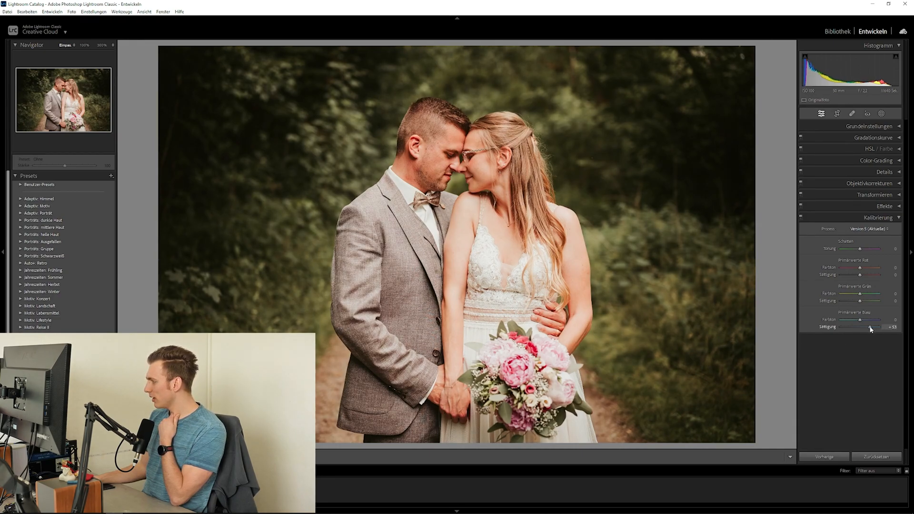
left_click_drag(870, 326, 868, 327)
left_click(869, 327)
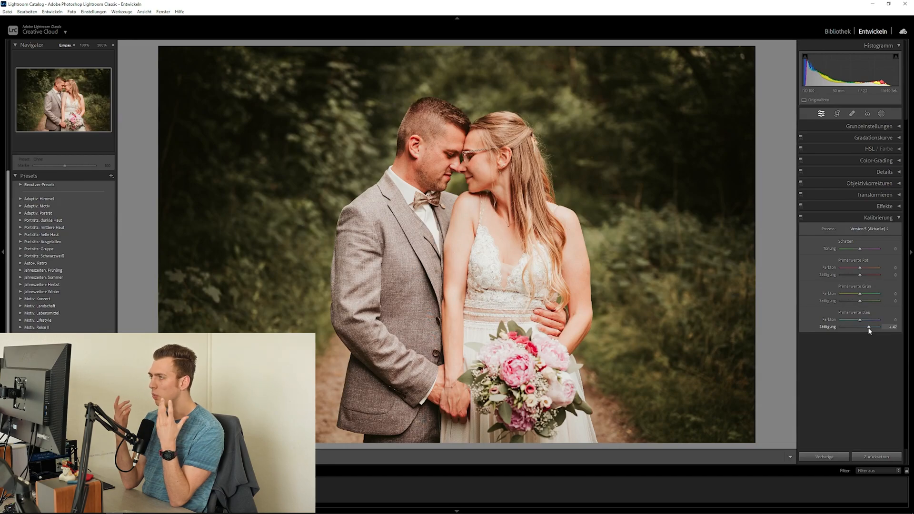
double_click(869, 327)
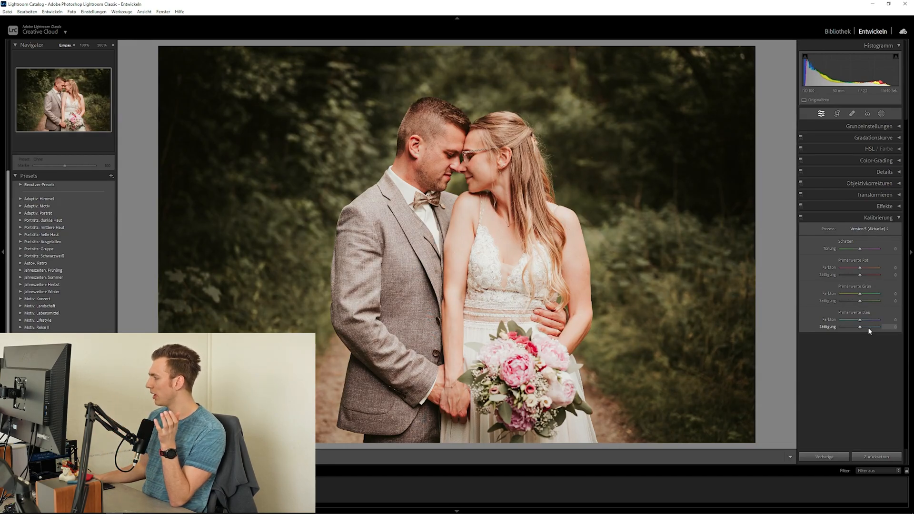
Try a slightly warmer white balance temperature and a blue primary saturation of +49, and reset the saturation to 0
left_click(868, 126)
left_click_drag(859, 174, 861, 172)
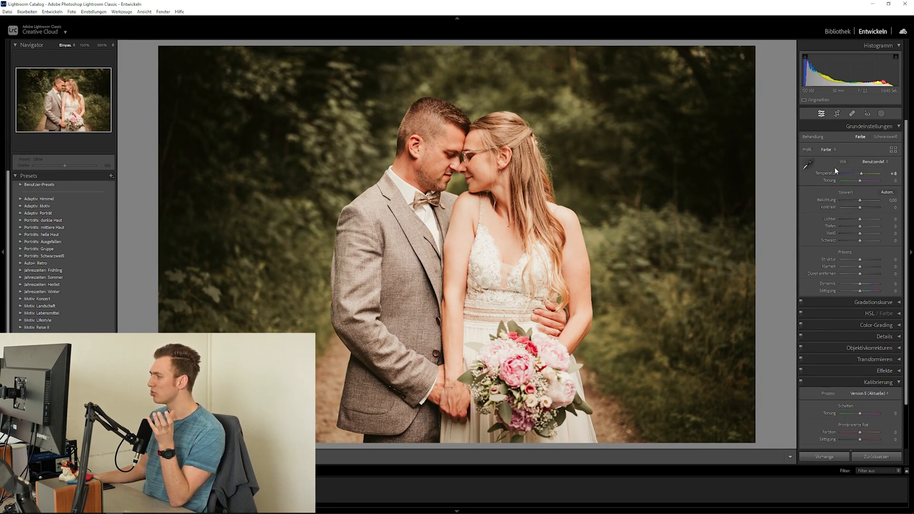
scroll(875, 407, "down", 2)
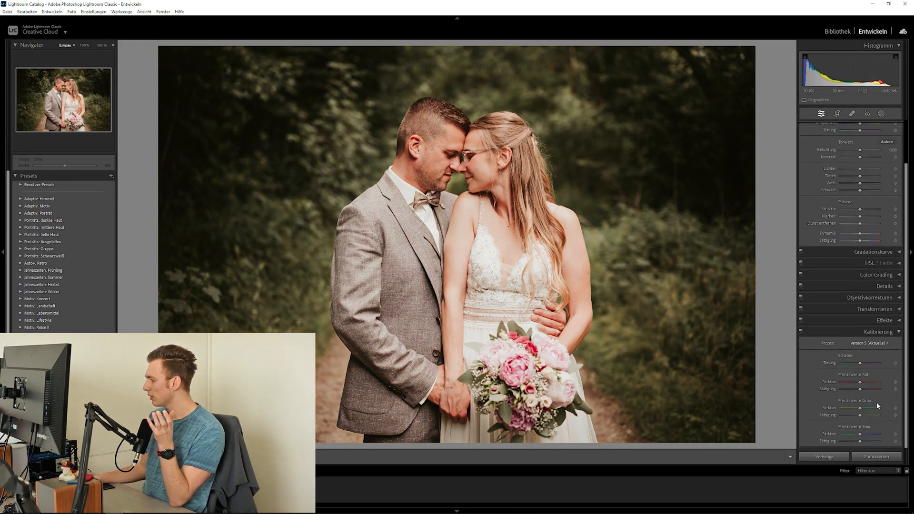
left_click_drag(868, 441, 870, 442)
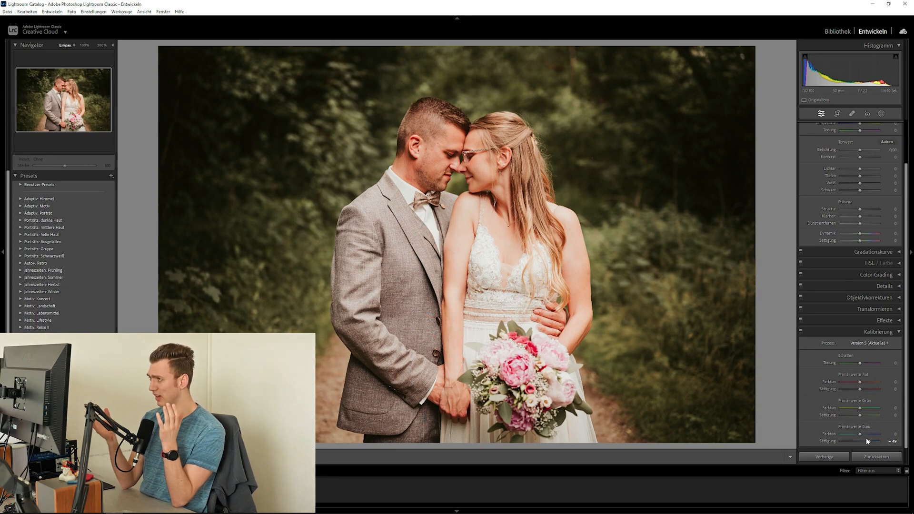
double_click(866, 438)
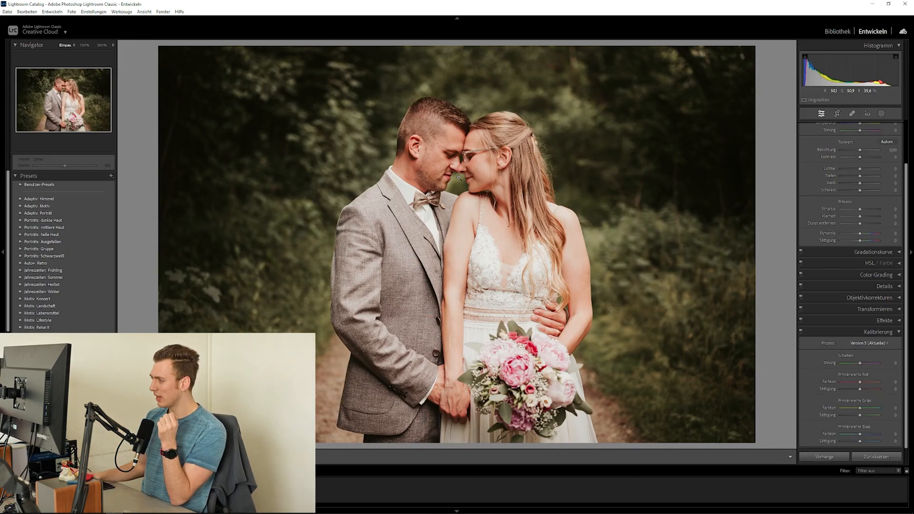
Set the blue primary's saturation to about +51 and inspect the skin tones of the wedding couple
left_click_drag(865, 440, 870, 441)
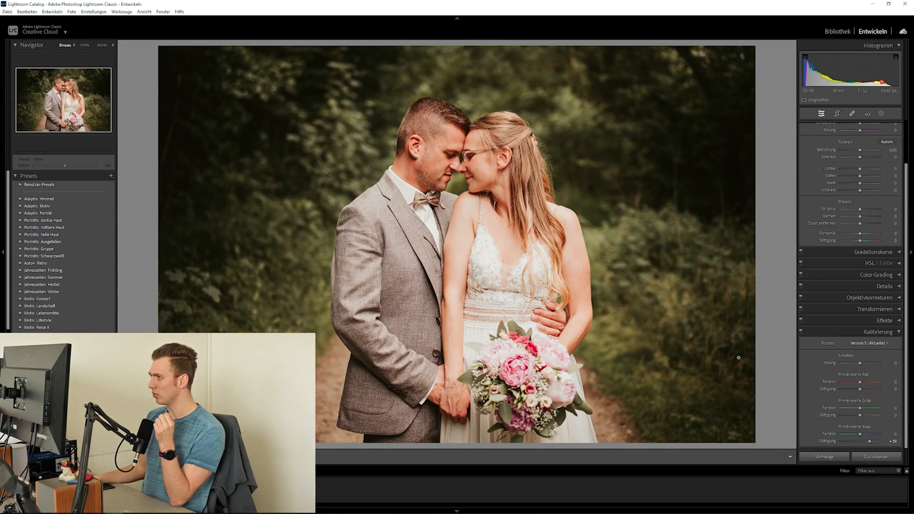
left_click(532, 161)
left_click(533, 161)
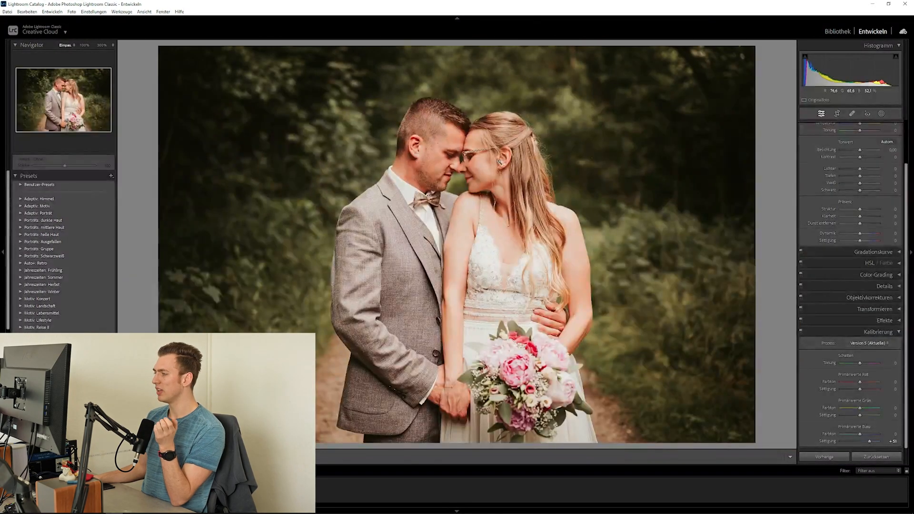